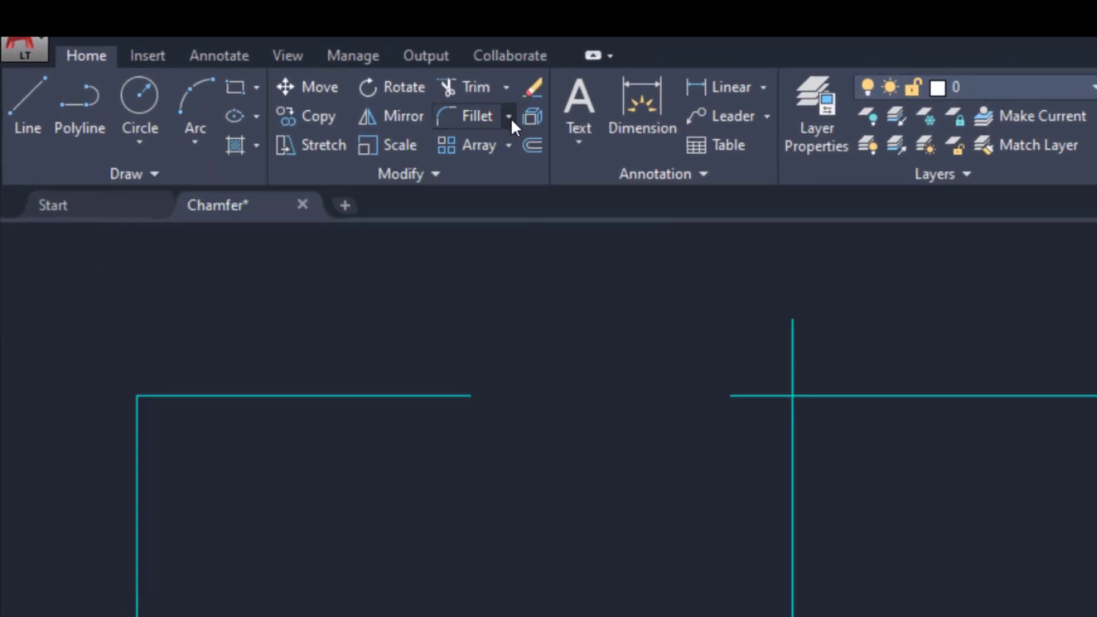
- Start the Chamfer command from the Fillet dropdown in the Modify panel
{"action": "left_click", "coordinate": [509, 119]}
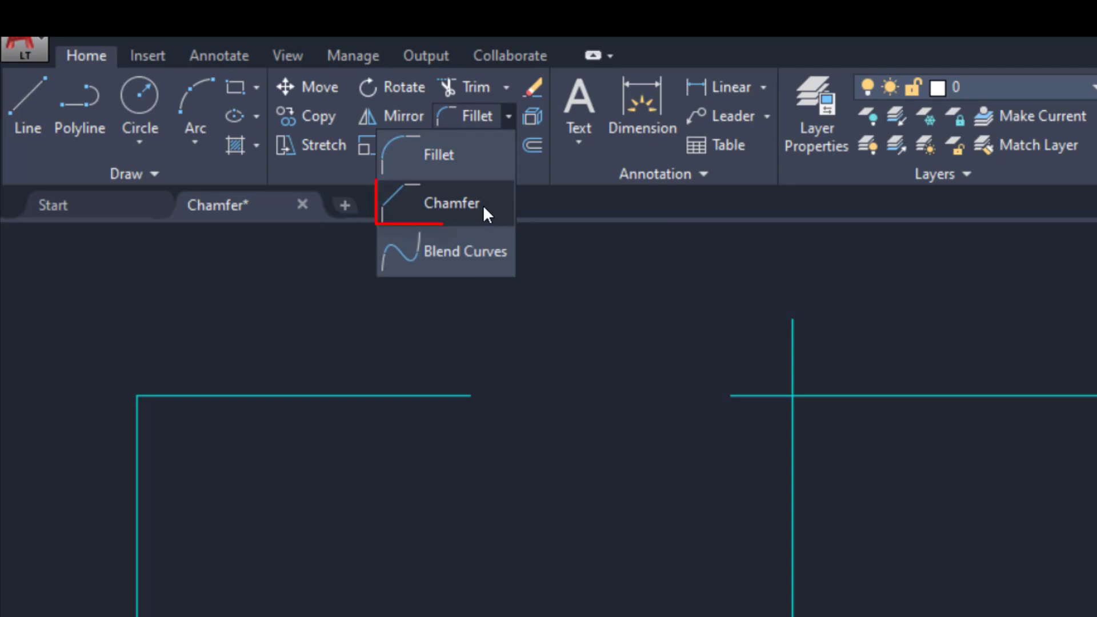
{"action": "left_click", "coordinate": [454, 214]}
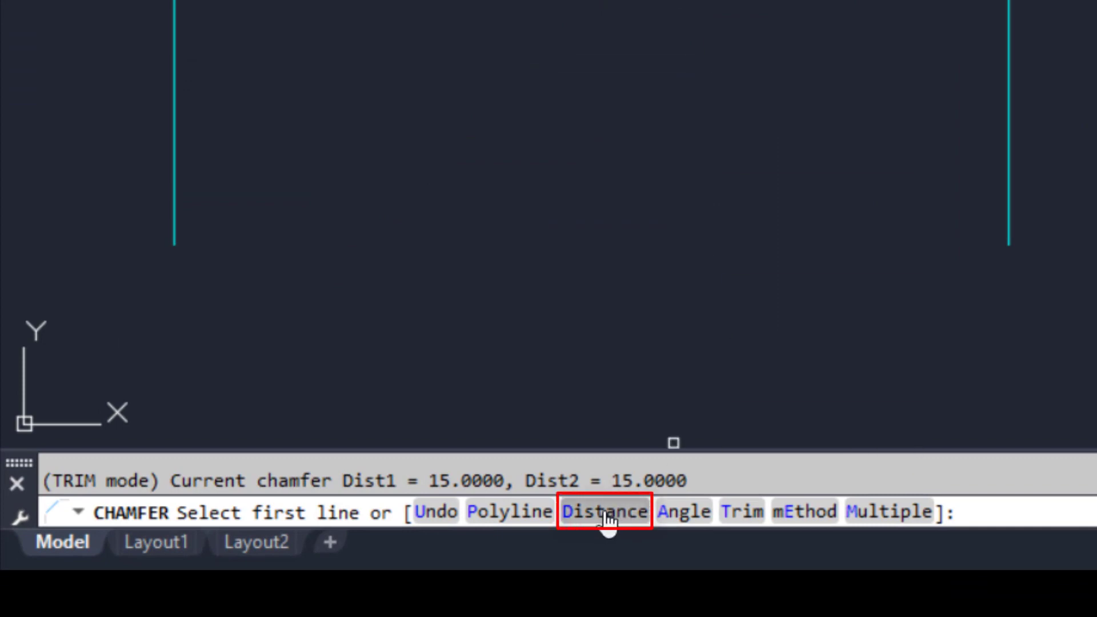
- Set both chamfer distances to 15 and bevel the left corner's top and vertical lines
{"action": "left_click", "coordinate": [605, 512]}
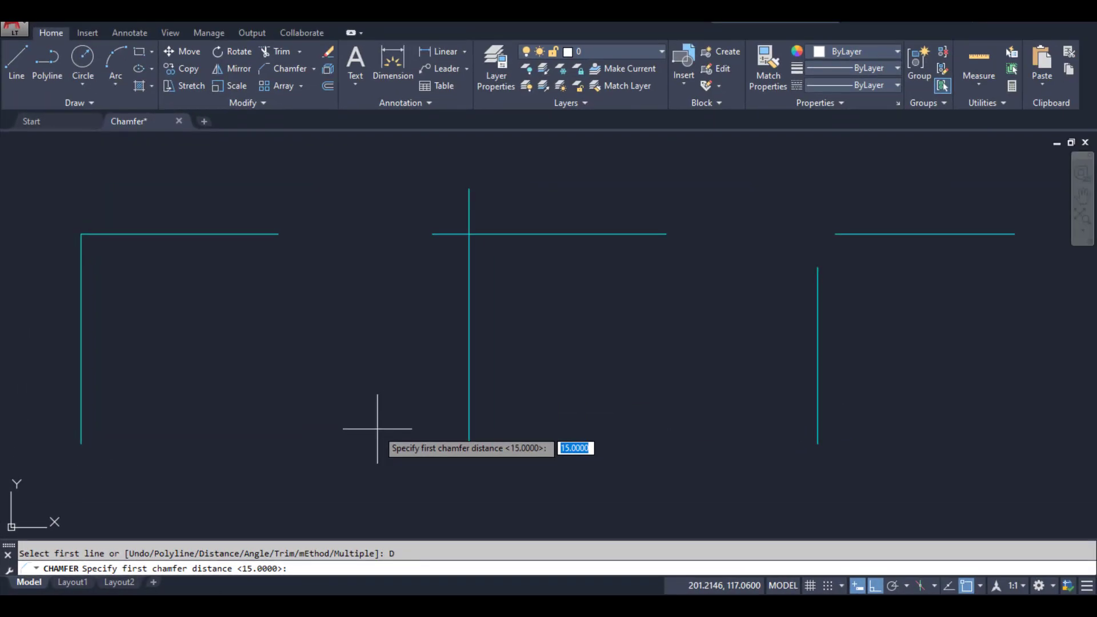
{"action": "type", "text": "15"}
{"action": "key", "text": "Return"}
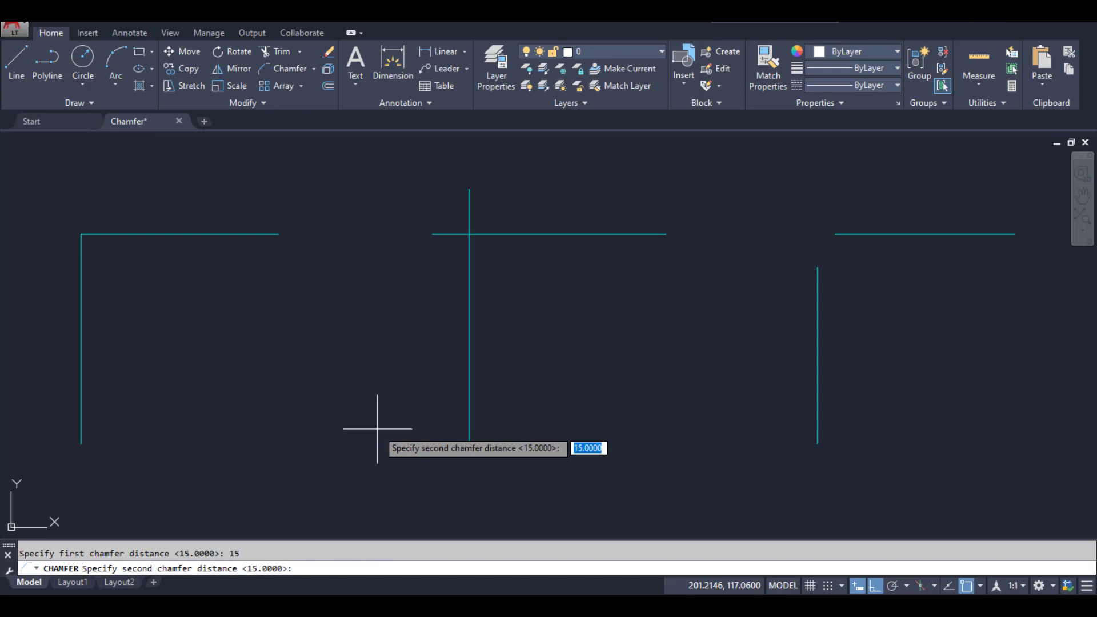
{"action": "type", "text": "15"}
{"action": "key", "text": "Return"}
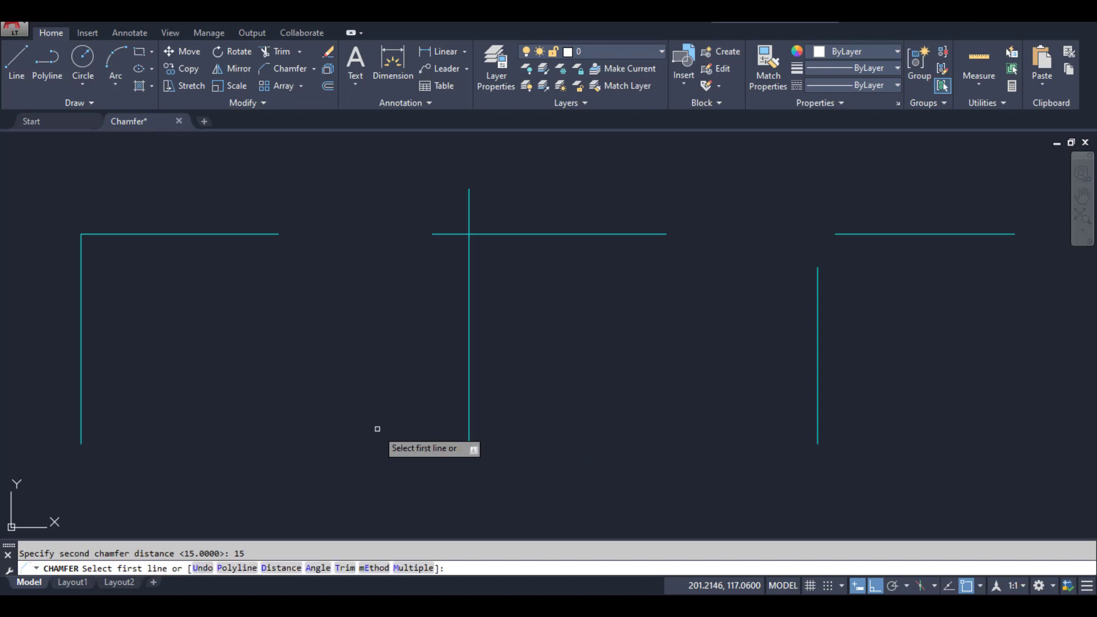
{"action": "left_click", "coordinate": [130, 232]}
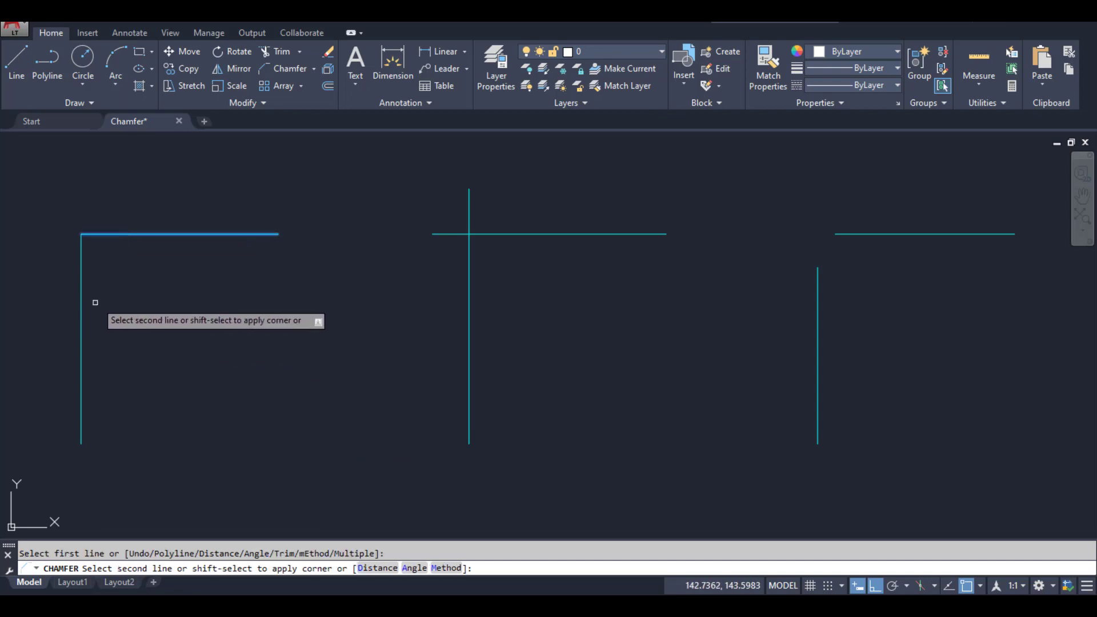
{"action": "left_click", "coordinate": [80, 321]}
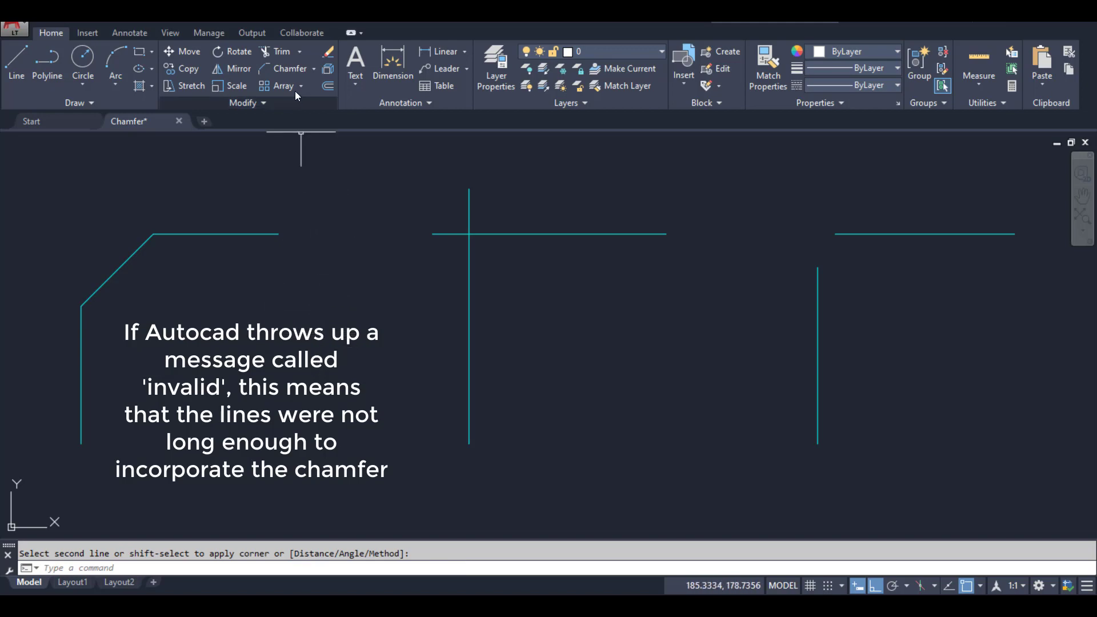
- Rerun Chamfer with distances 10 and 30 and bevel the middle vertical and top lines
{"action": "left_click", "coordinate": [292, 71]}
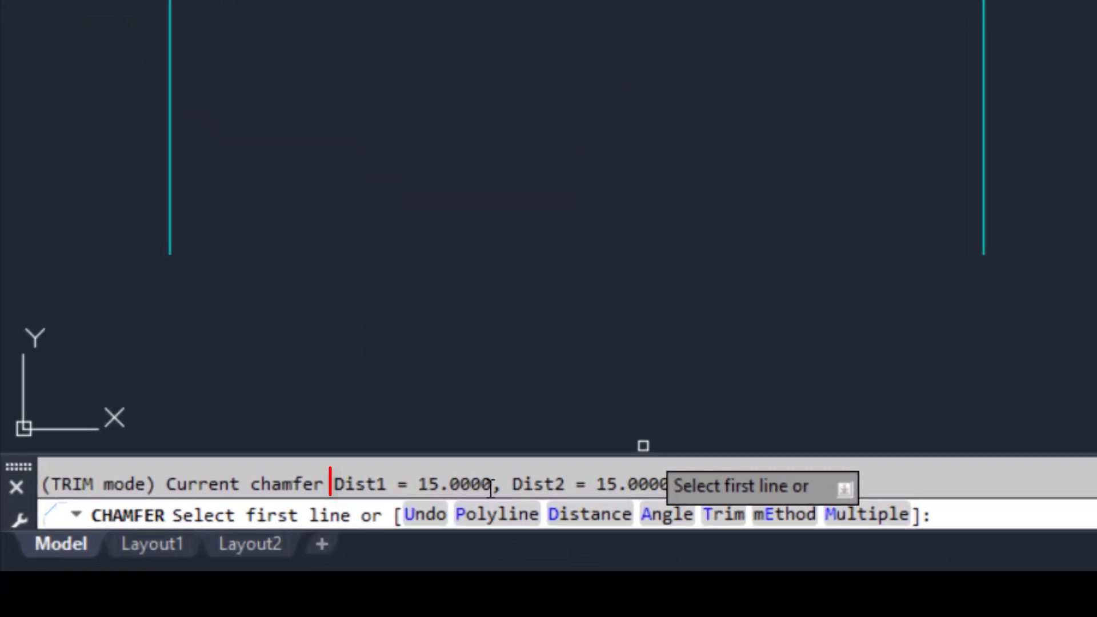
{"action": "left_click_drag", "start_coordinate": [398, 484], "coordinate": [712, 492]}
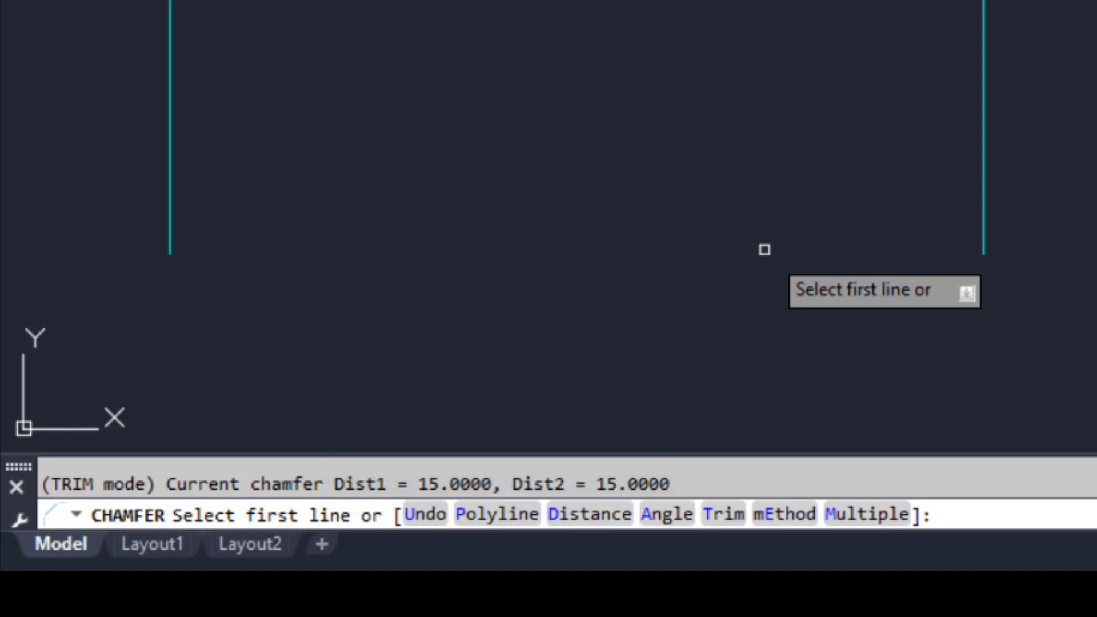
{"action": "left_click", "coordinate": [577, 518]}
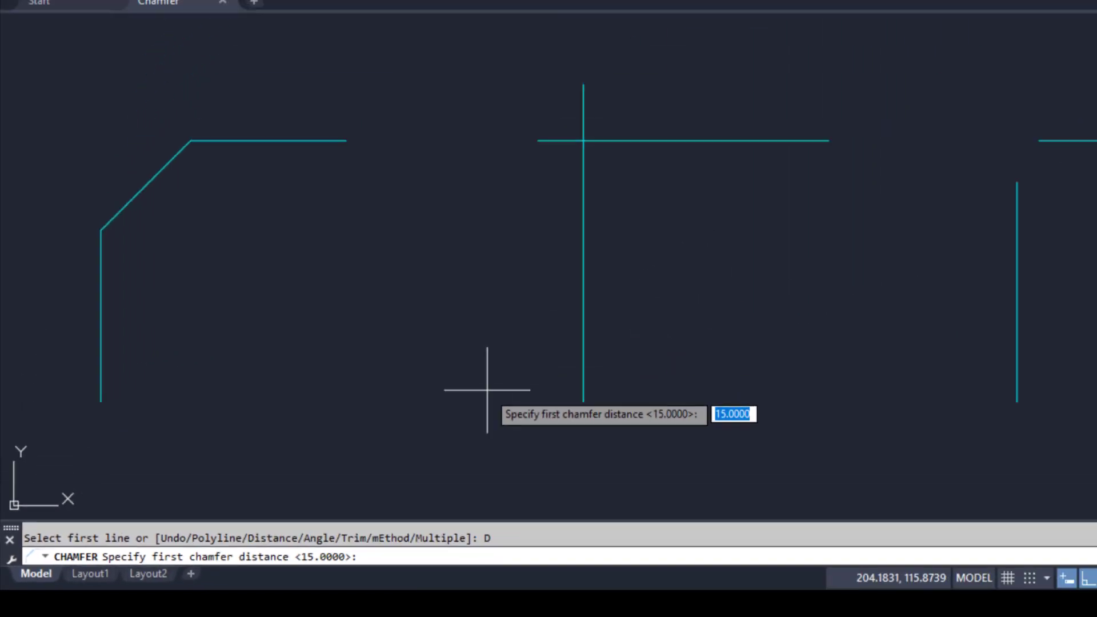
{"action": "type", "text": "10"}
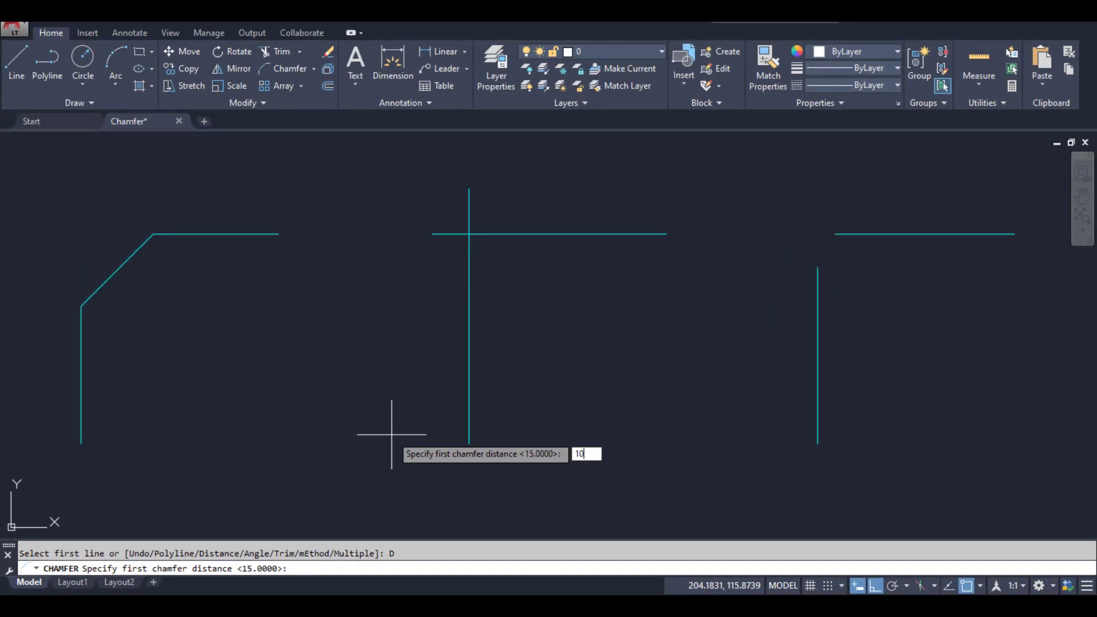
{"action": "key", "text": "Return"}
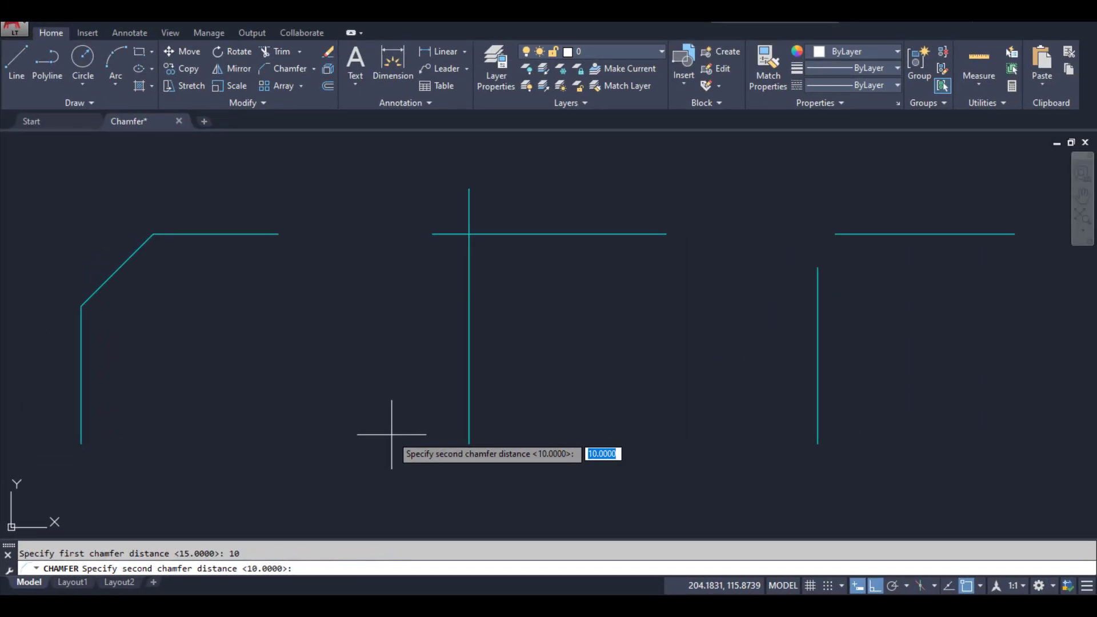
{"action": "type", "text": "30"}
{"action": "key", "text": "Return"}
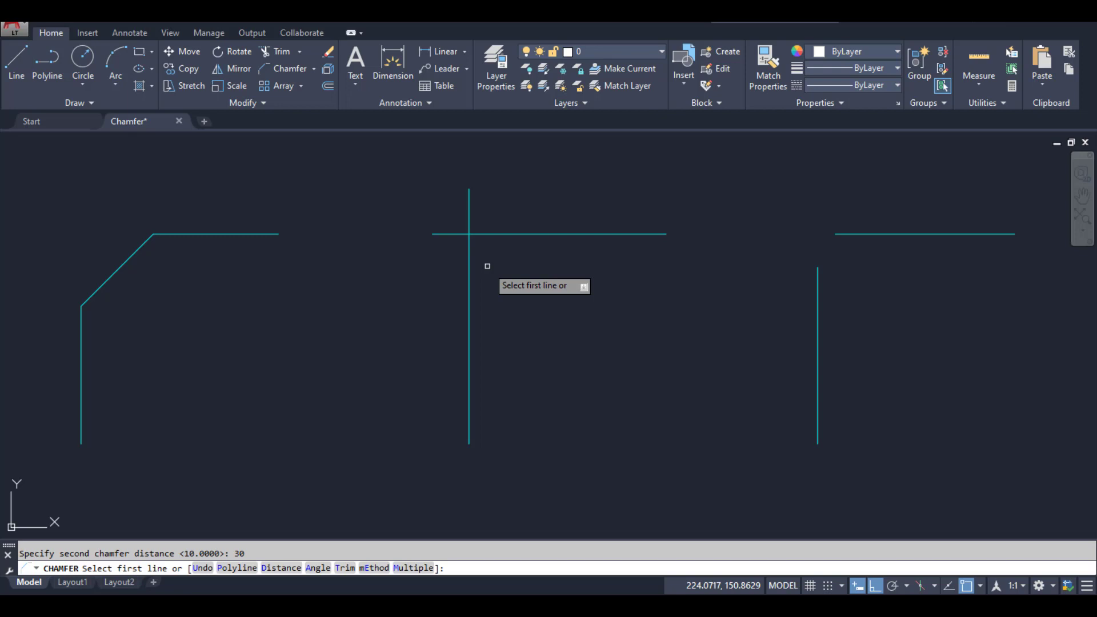
{"action": "left_click", "coordinate": [469, 266]}
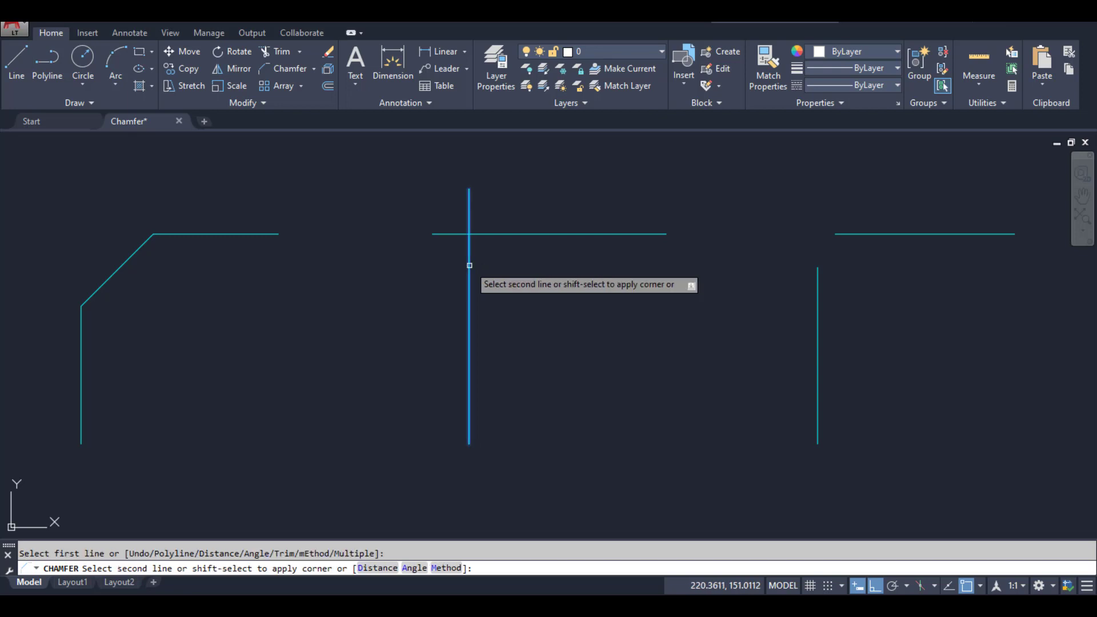
{"action": "left_click", "coordinate": [565, 234]}
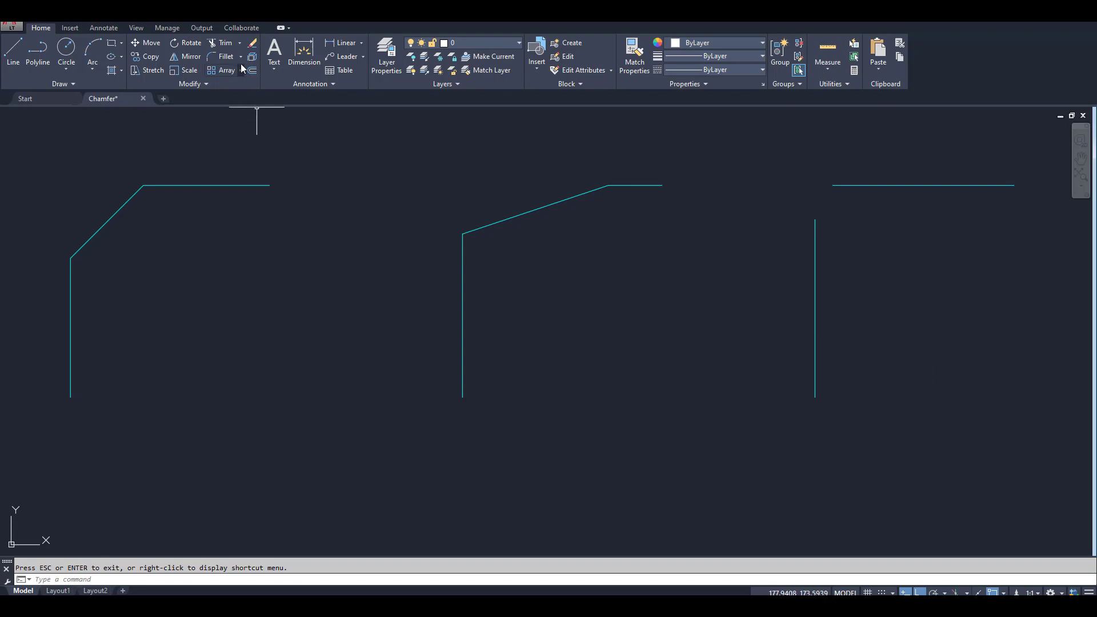
- Chamfer the right top and vertical lines in Angle mode, length 35 at 25 degrees
{"action": "left_click", "coordinate": [241, 61]}
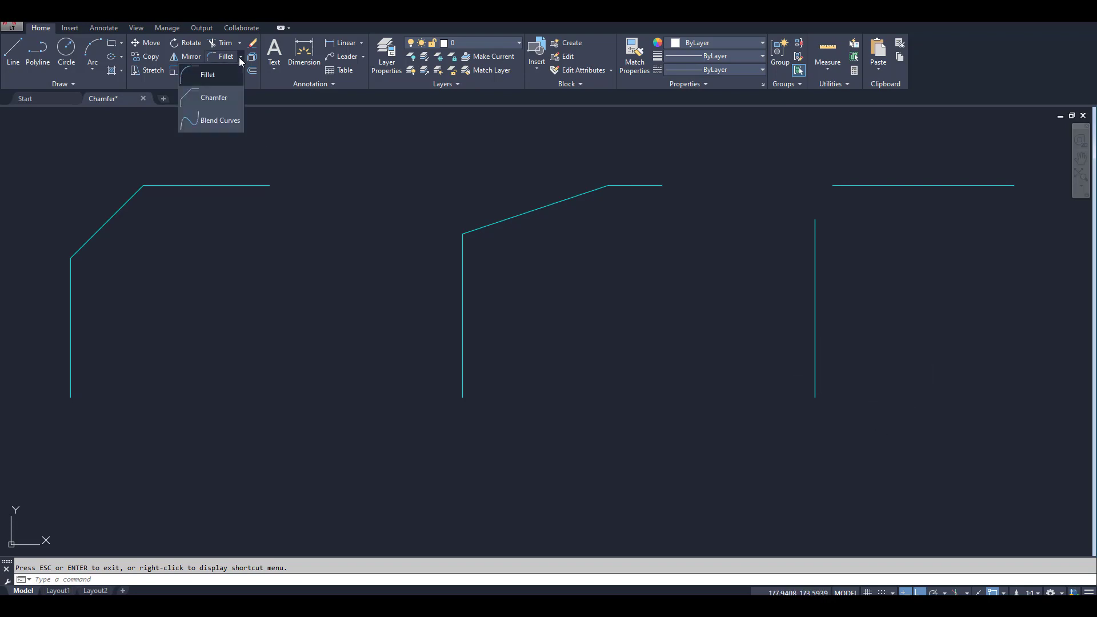
{"action": "left_click", "coordinate": [216, 100]}
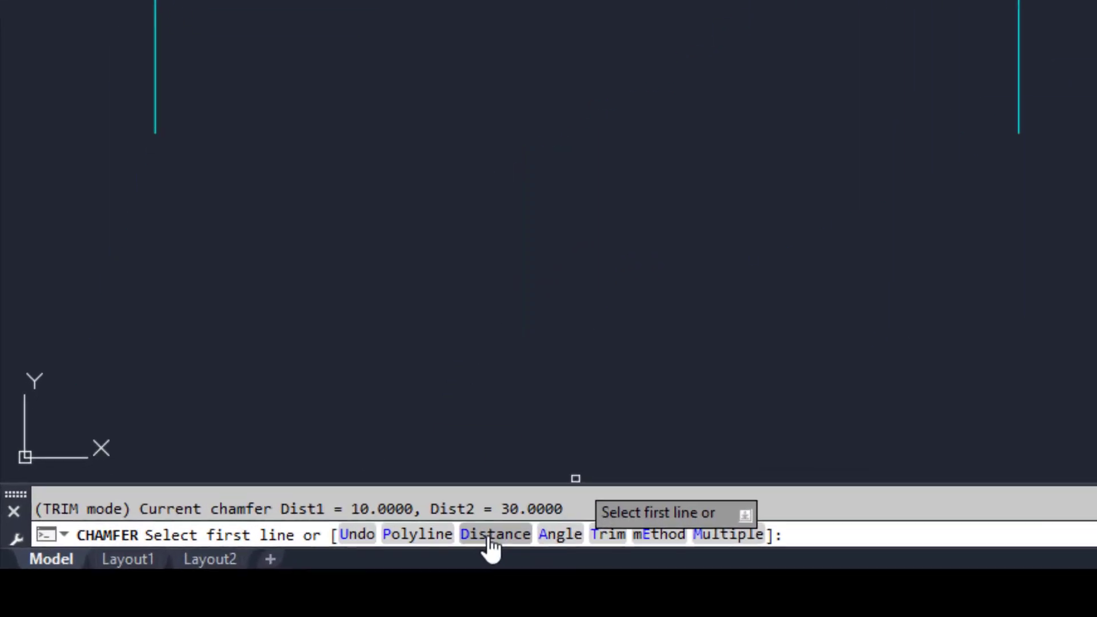
{"action": "left_click", "coordinate": [580, 534]}
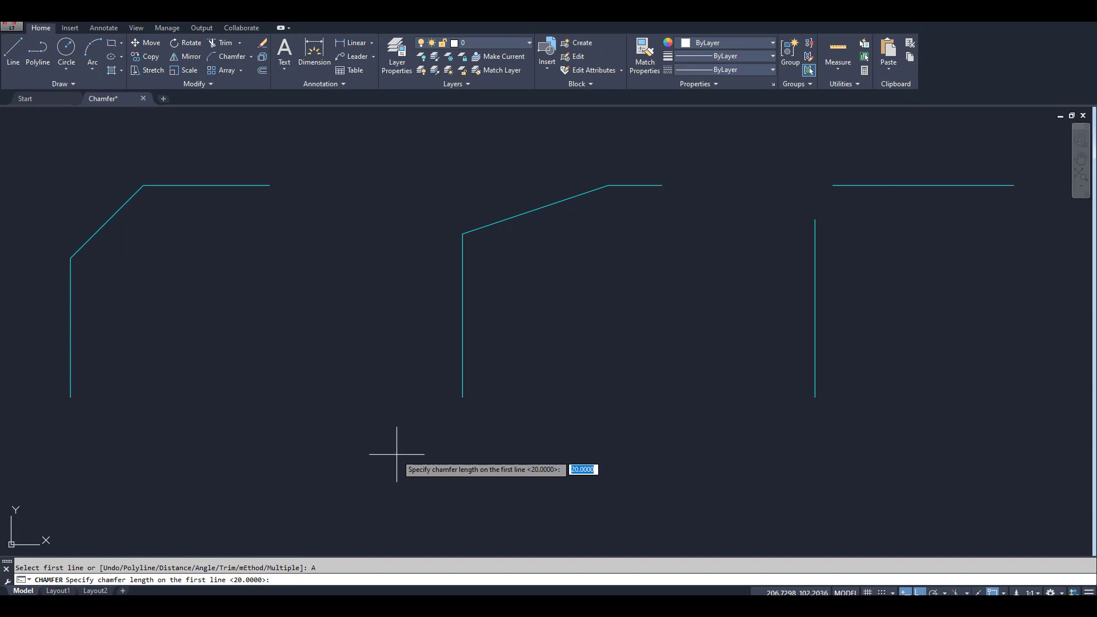
{"action": "type", "text": "35"}
{"action": "key", "text": "Return"}
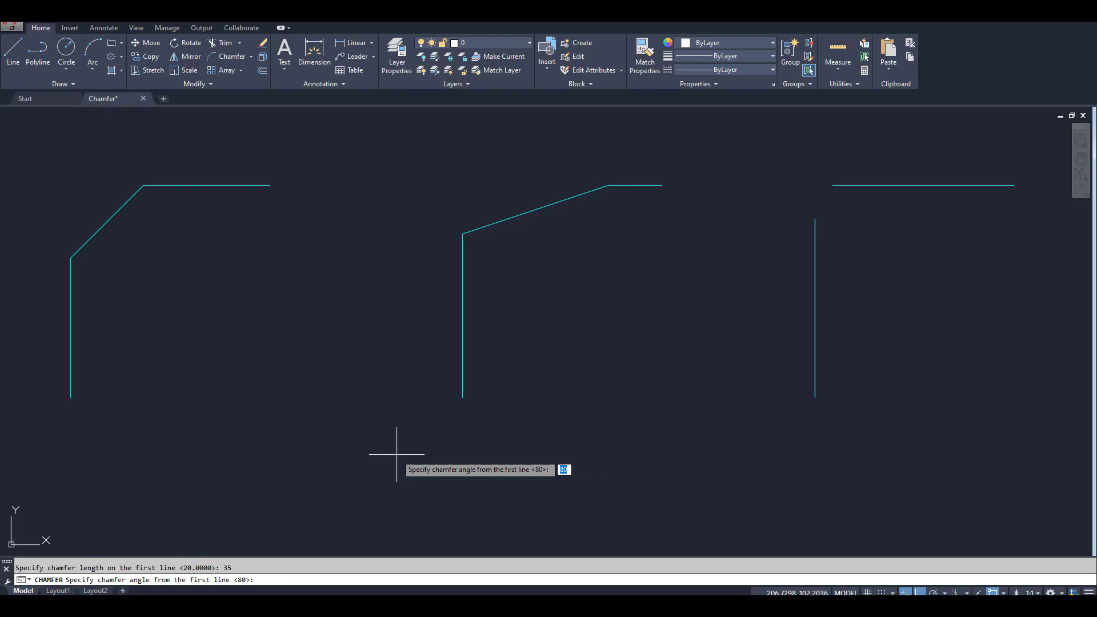
{"action": "type", "text": "25"}
{"action": "key", "text": "Return"}
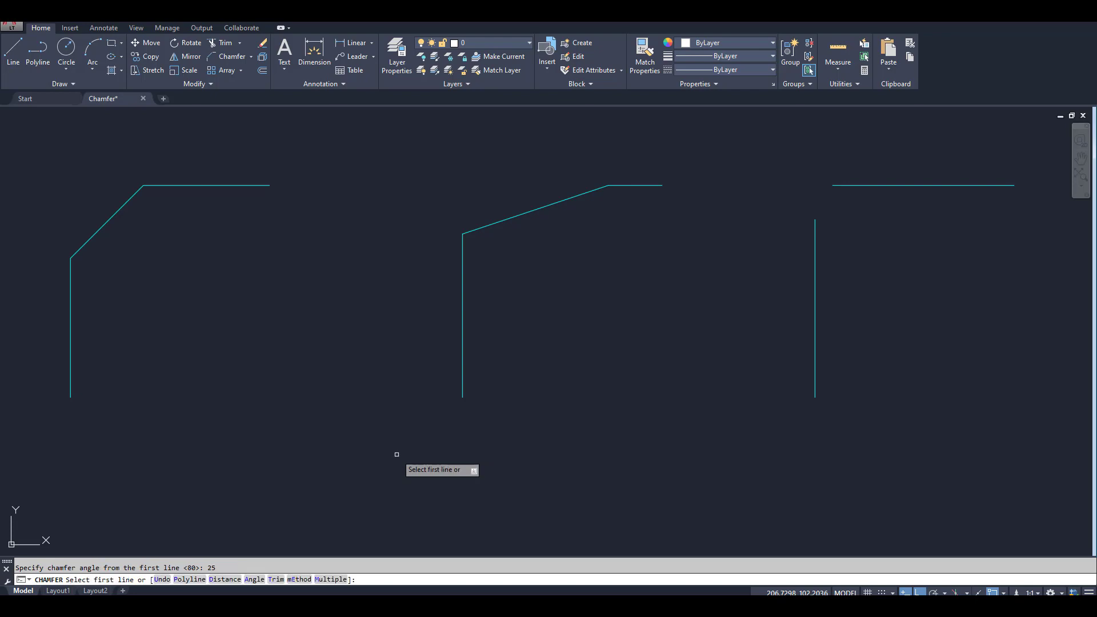
{"action": "left_click", "coordinate": [863, 185]}
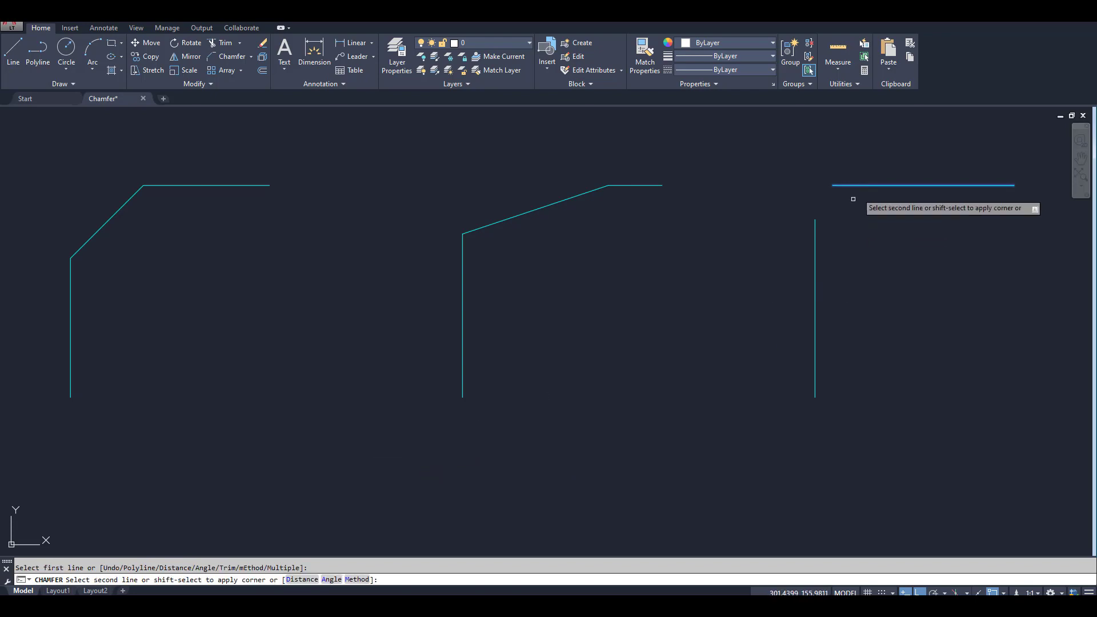
{"action": "left_click", "coordinate": [814, 276]}
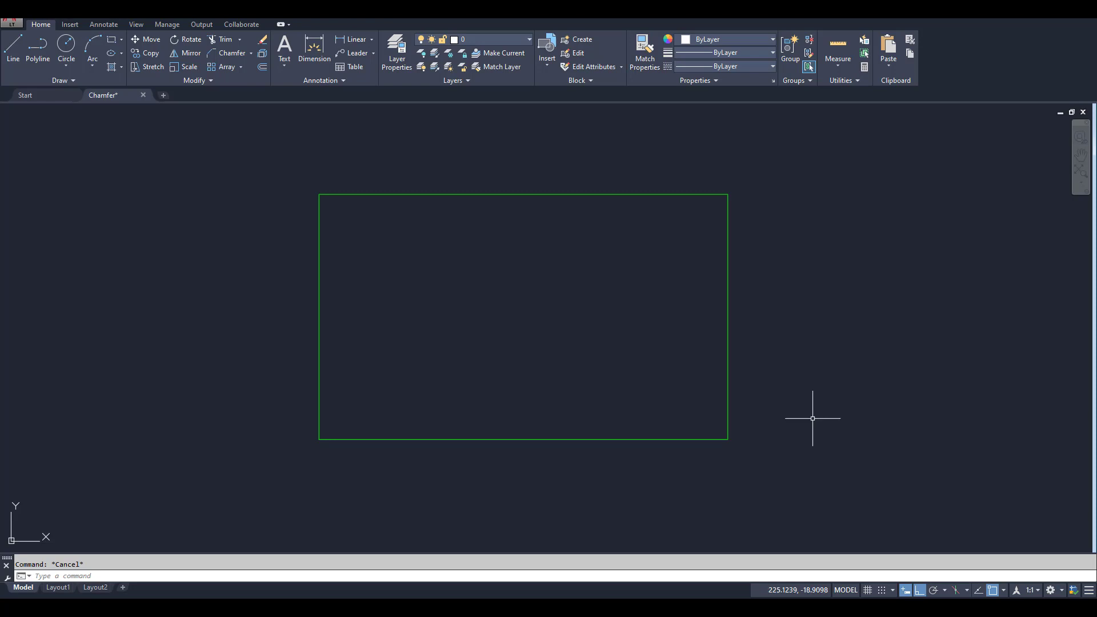
- Select the green rectangle to show it is a single polyline, then deselect it
{"action": "left_click", "coordinate": [728, 316]}
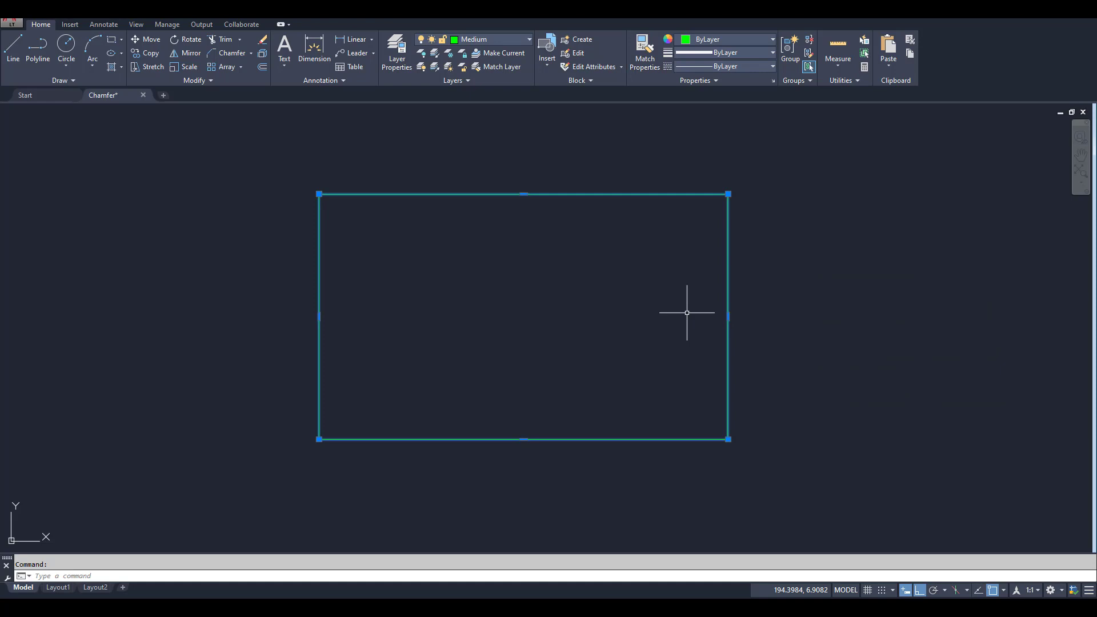
{"action": "key", "text": "Escape"}
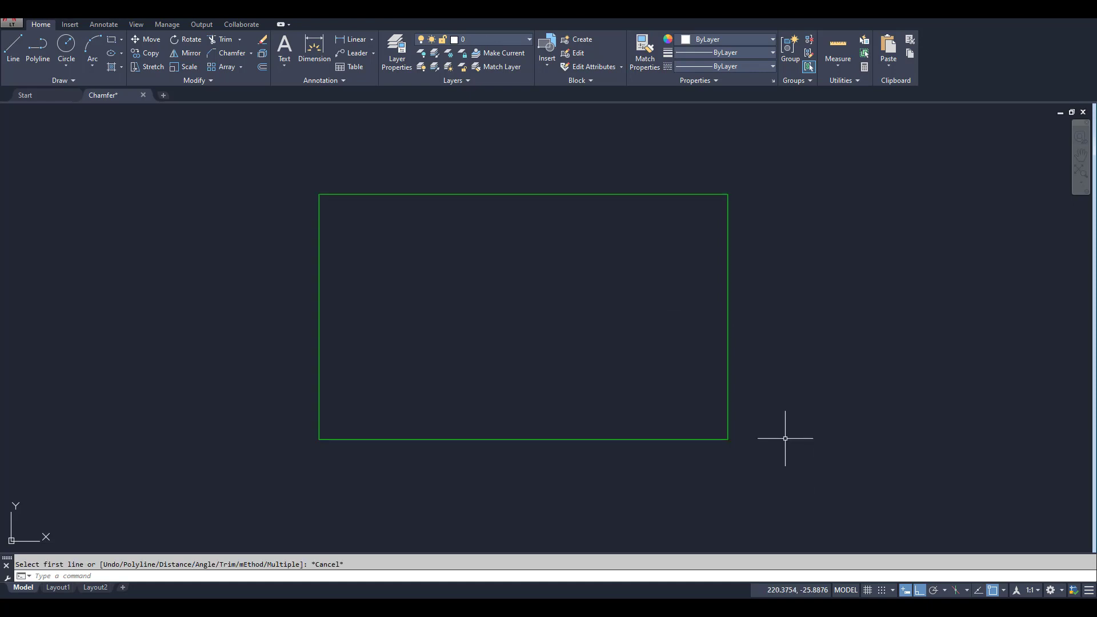
- Set chamfer distances to 15 and 15, then chamfer the whole rectangle polyline at once
{"action": "left_click", "coordinate": [231, 52]}
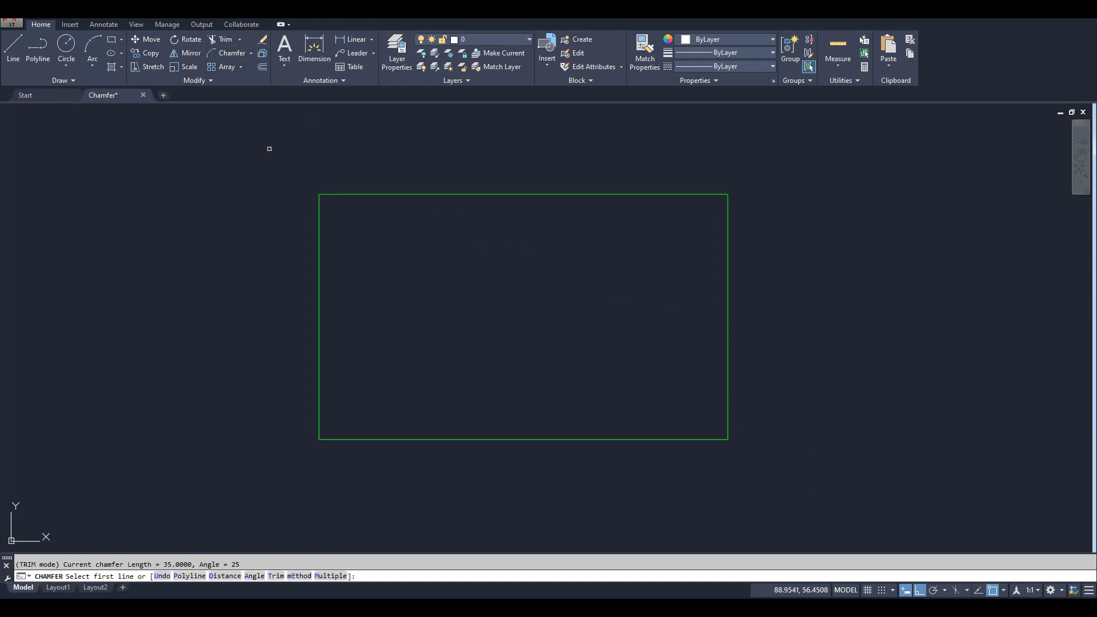
{"action": "left_click", "coordinate": [223, 577]}
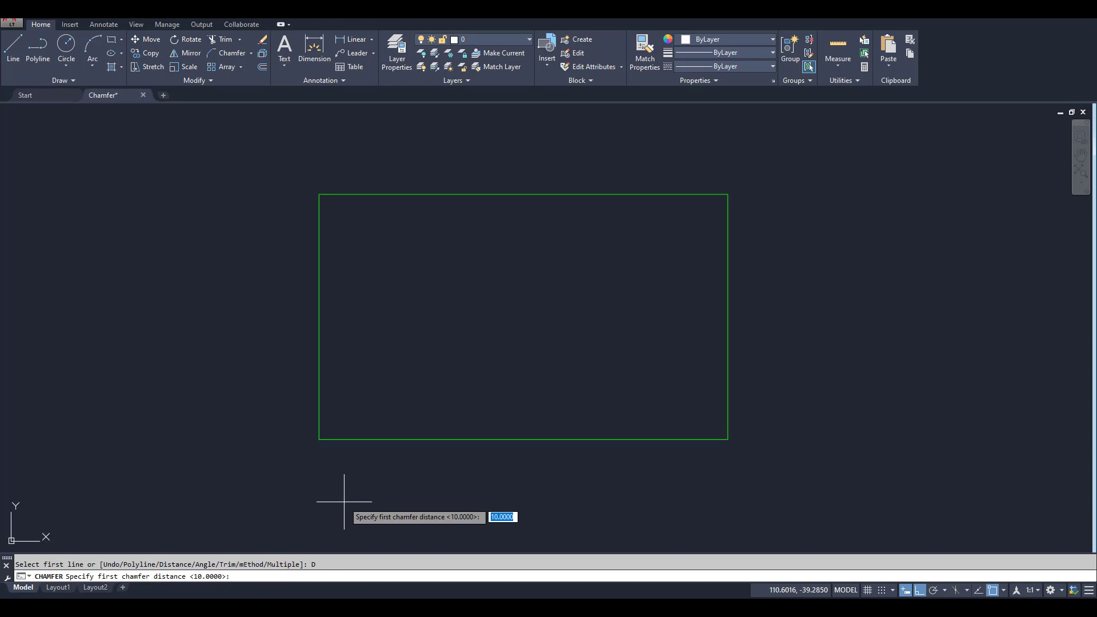
{"action": "type", "text": "15"}
{"action": "key", "text": "Return"}
{"action": "type", "text": "15"}
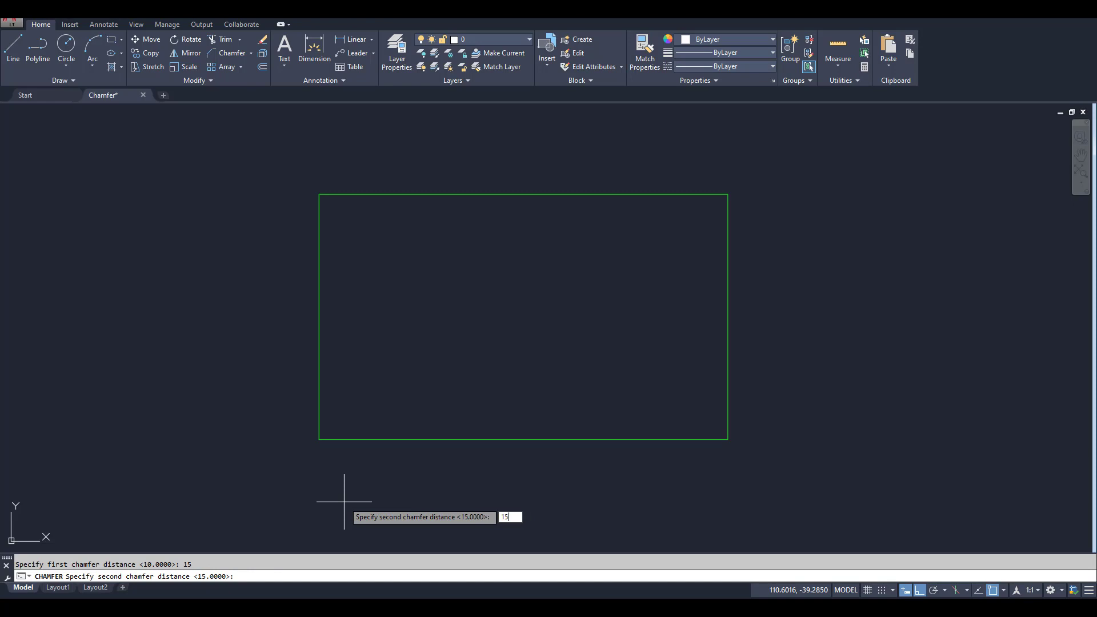
{"action": "key", "text": "Return"}
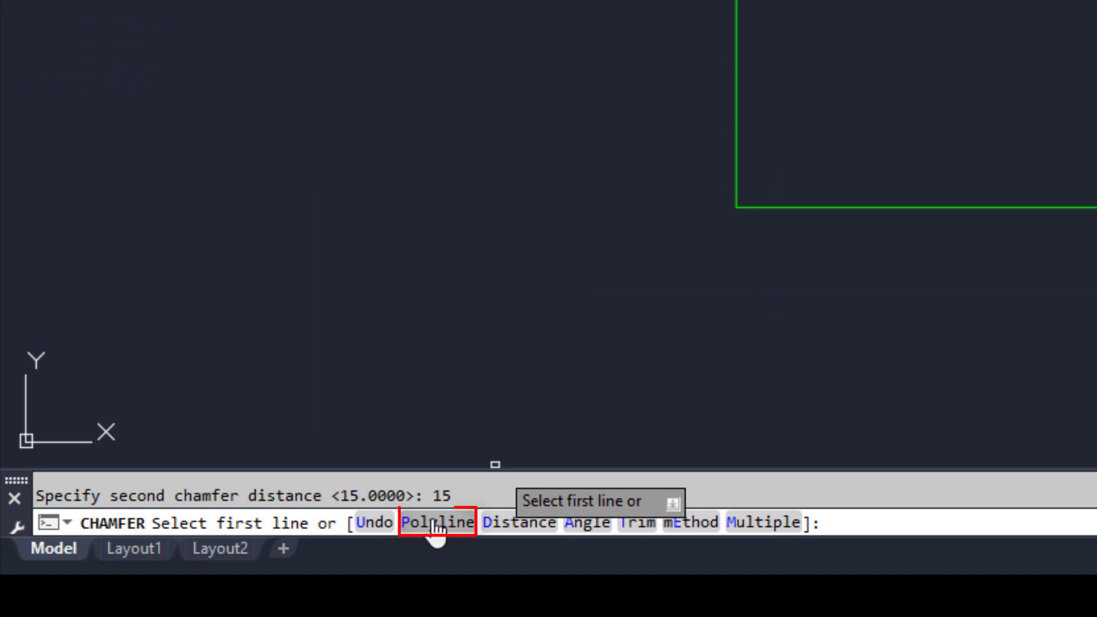
{"action": "left_click", "coordinate": [434, 523]}
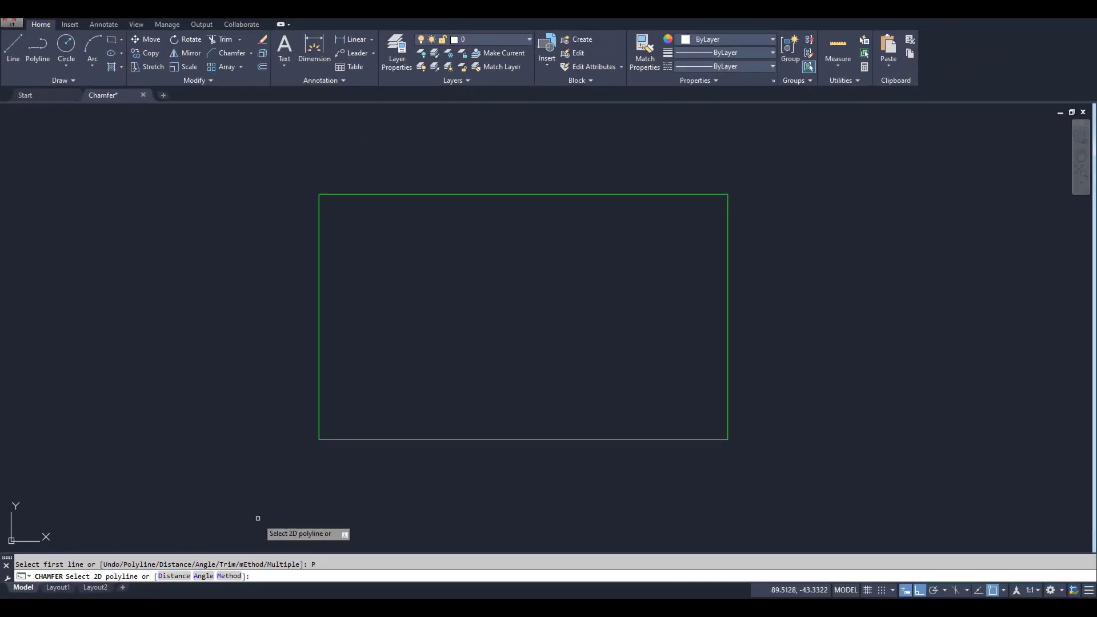
{"action": "left_click", "coordinate": [319, 306]}
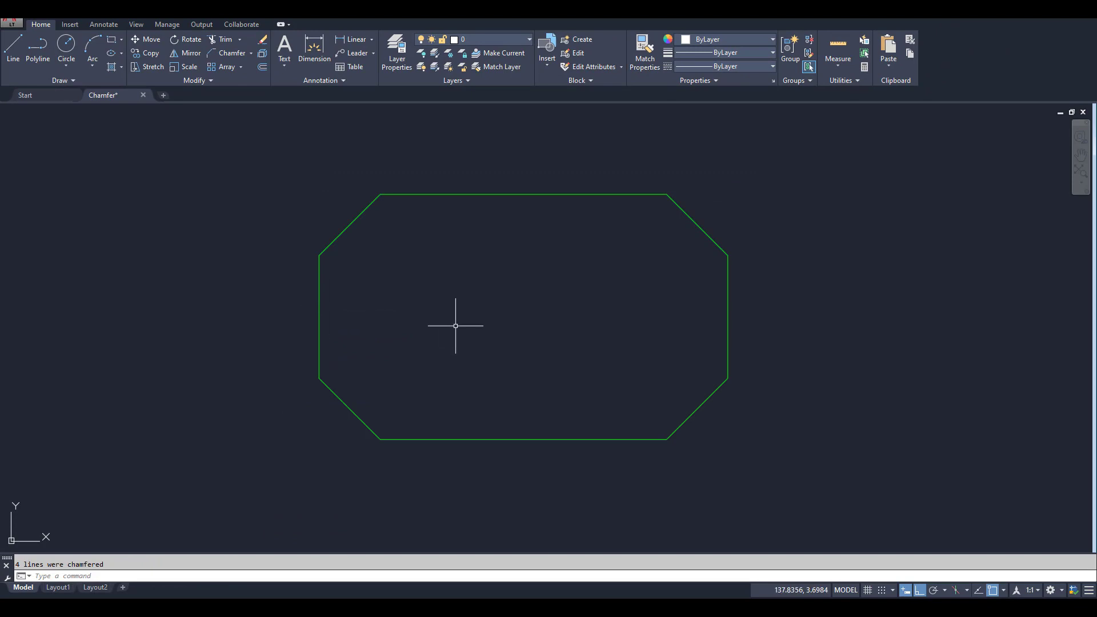